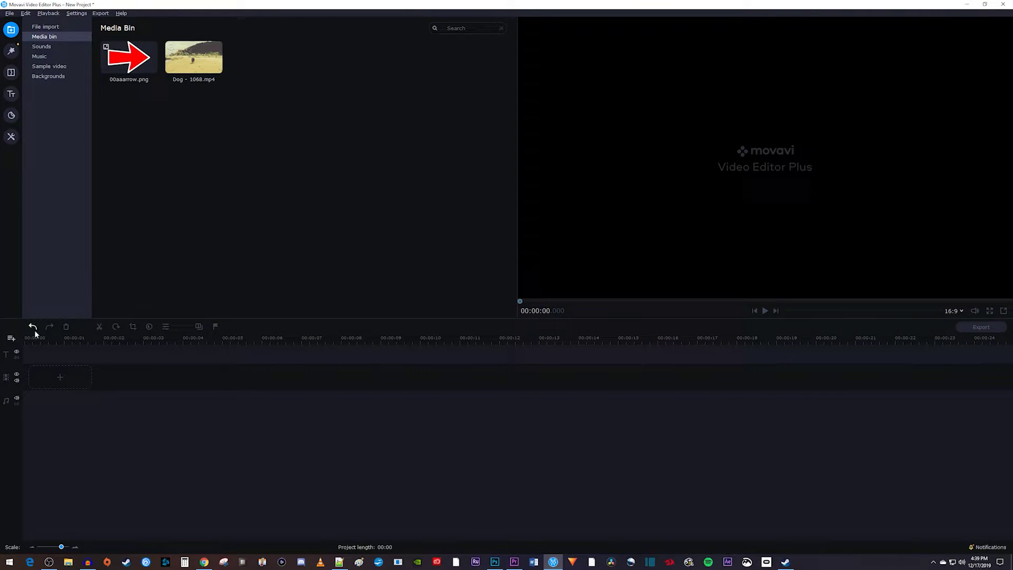
Add an extra video track and place Dog - 1068.mp4 at the start of the main video track.
click(15, 342)
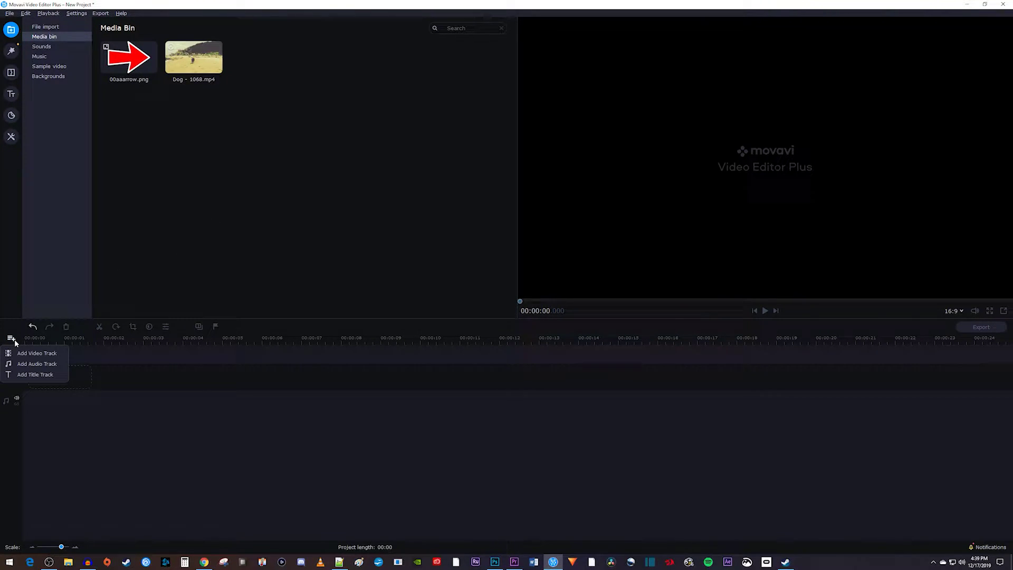
click(41, 355)
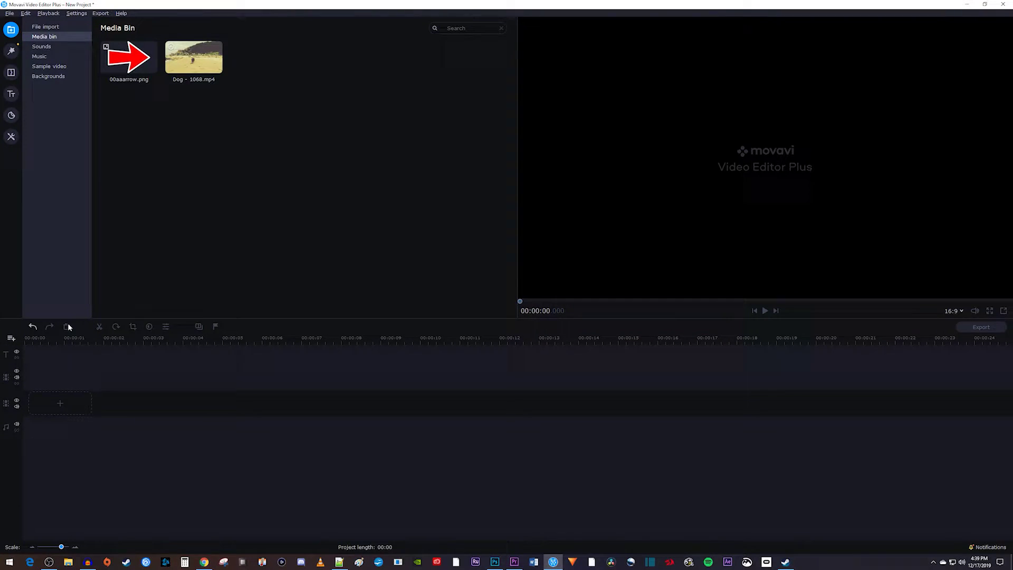
drag(194, 64, 36, 414)
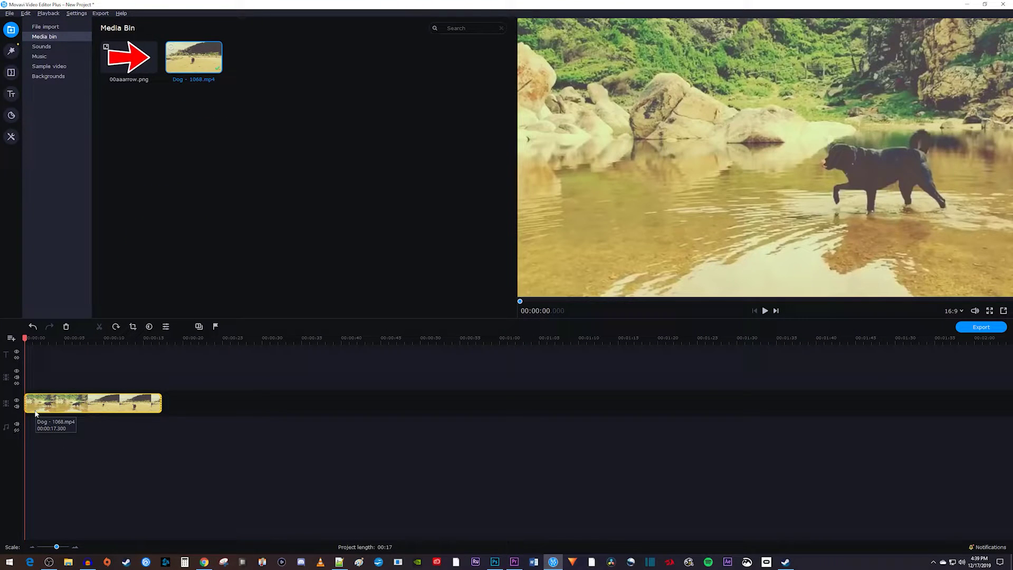
Place 00aaarrow.png on the upper video track, starting at the 1-second mark above the dog clip.
drag(138, 67, 33, 385)
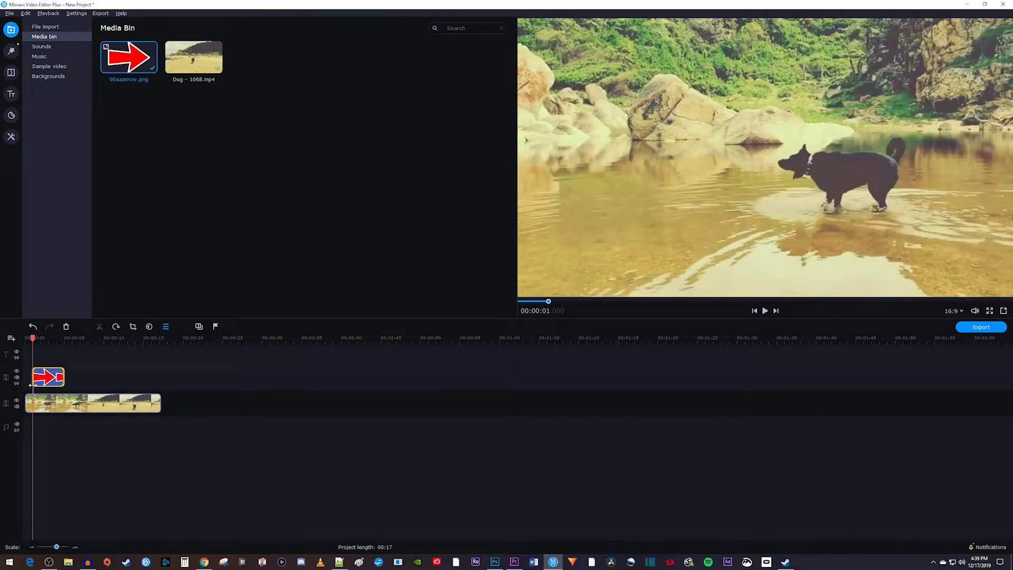
scroll(33, 384, up, 4)
scroll(34, 384, down, 1)
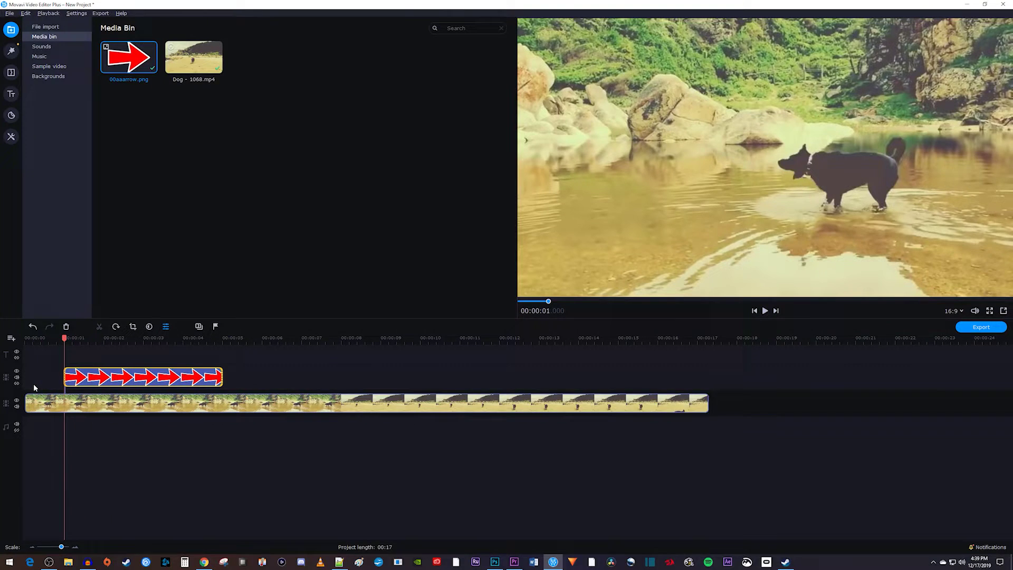
scroll(34, 384, up, 1)
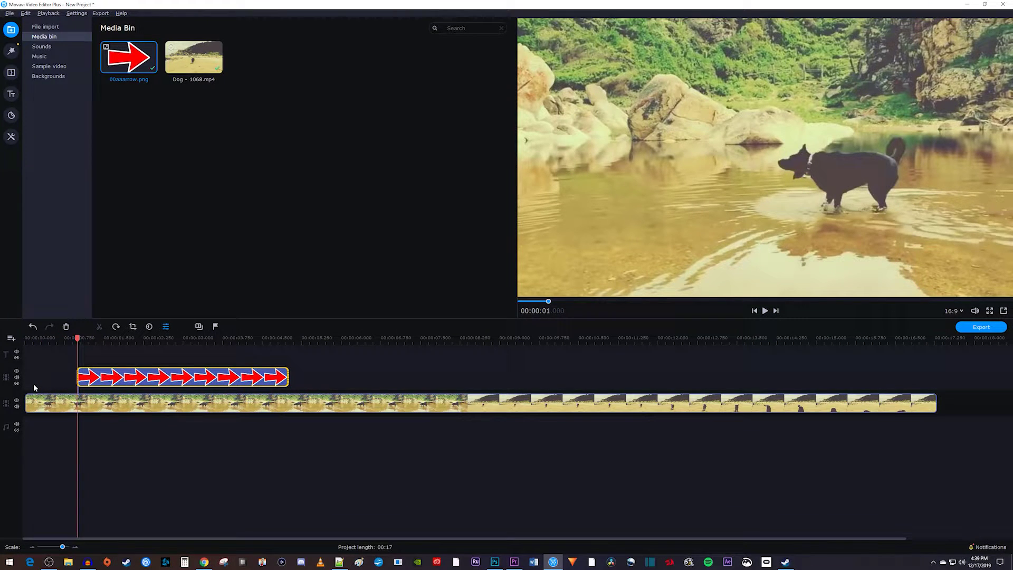
Set the arrow clip's overlay mode to Picture in picture, then resize and position the arrow just in front of the dog.
double_click(106, 383)
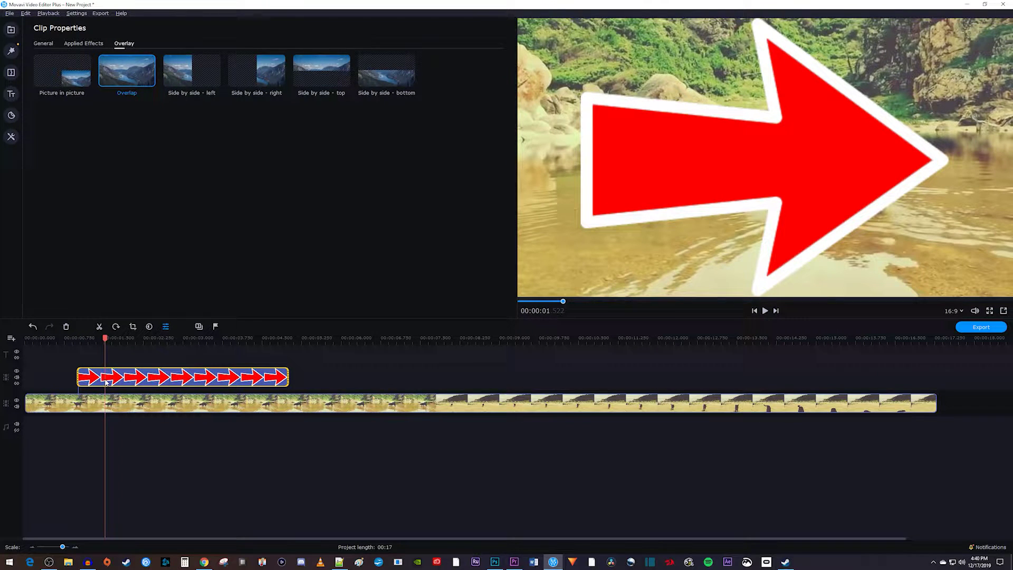
click(68, 82)
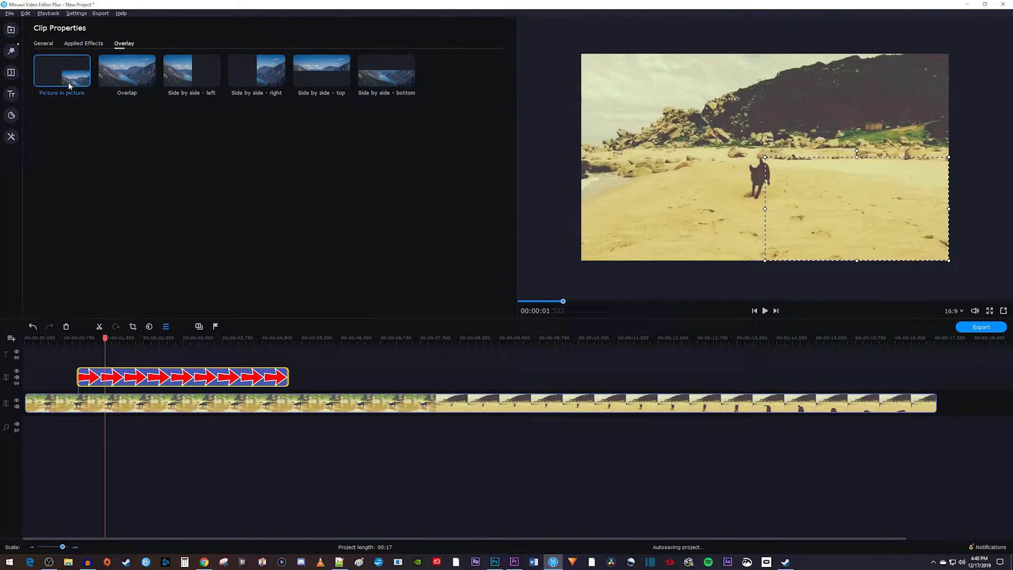
drag(827, 220, 601, 175)
drag(778, 116, 674, 176)
drag(612, 234, 691, 205)
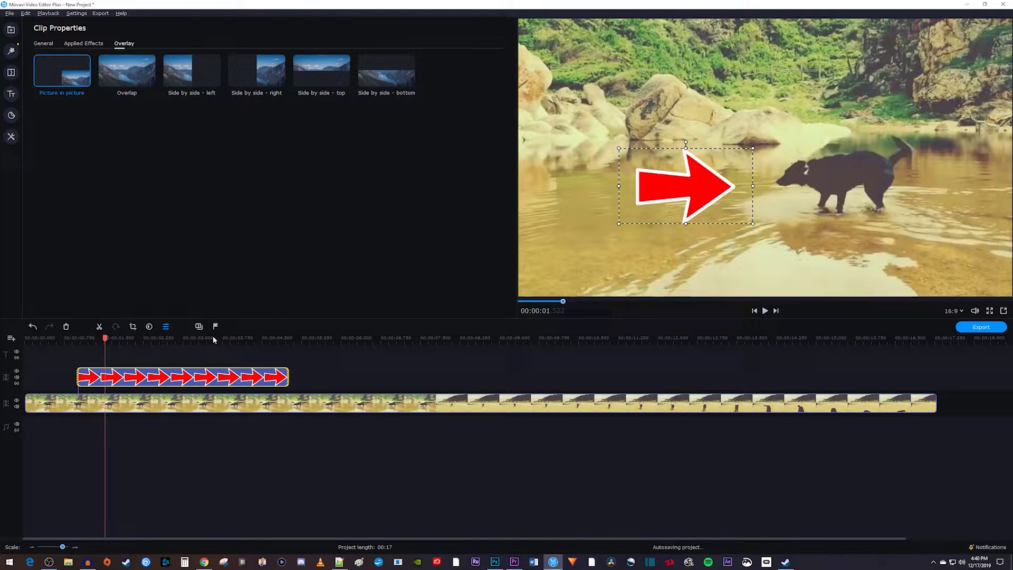
Preview the Slide → and Zoom in animation presets, and apply Slide → near the start of the arrow clip.
click(11, 139)
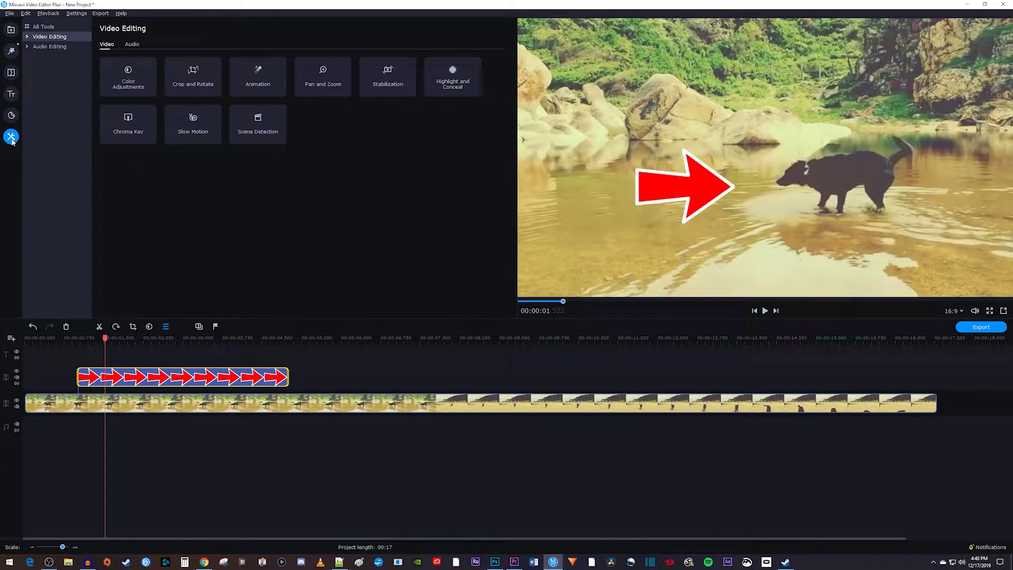
click(265, 84)
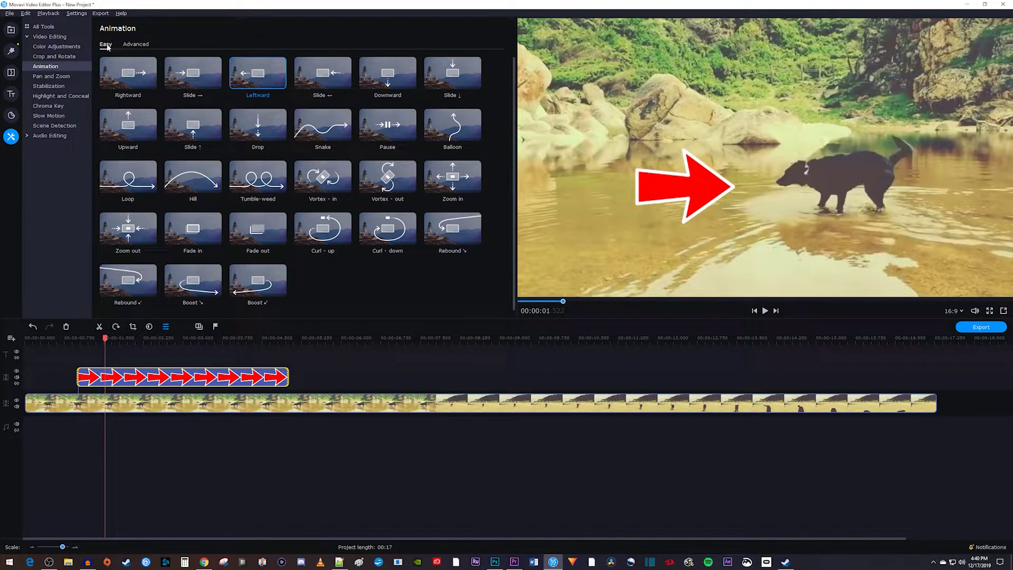
click(206, 87)
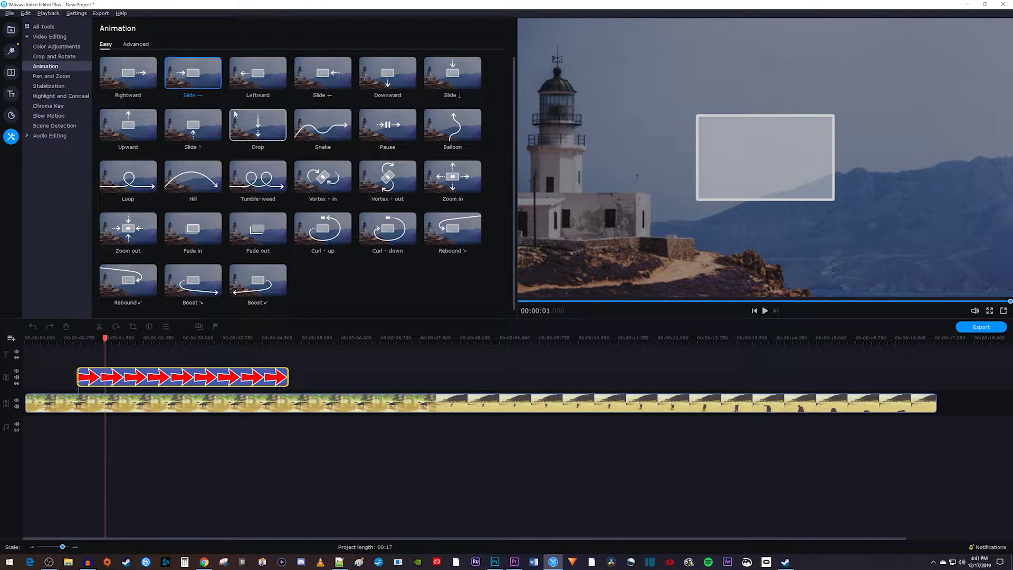
click(451, 184)
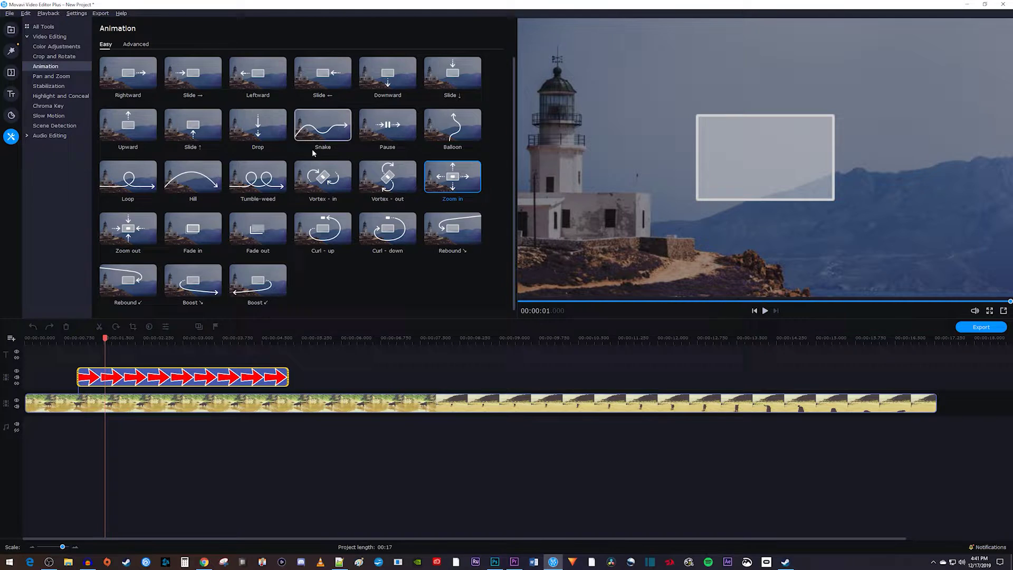
drag(203, 93, 90, 373)
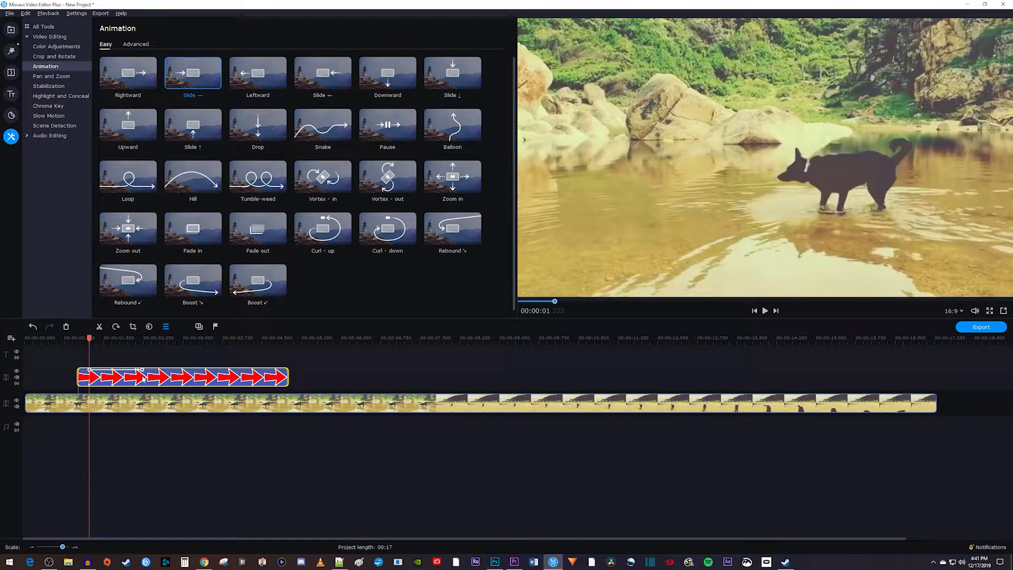
Reposition the arrow in front of the dog at the slide animation's end keyframe and play back the result.
click(89, 369)
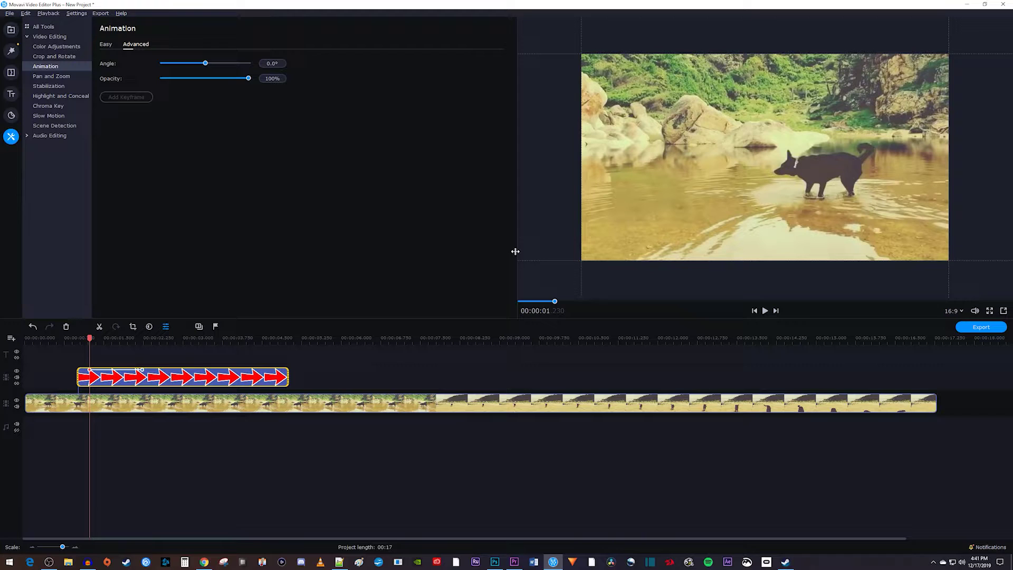
click(144, 371)
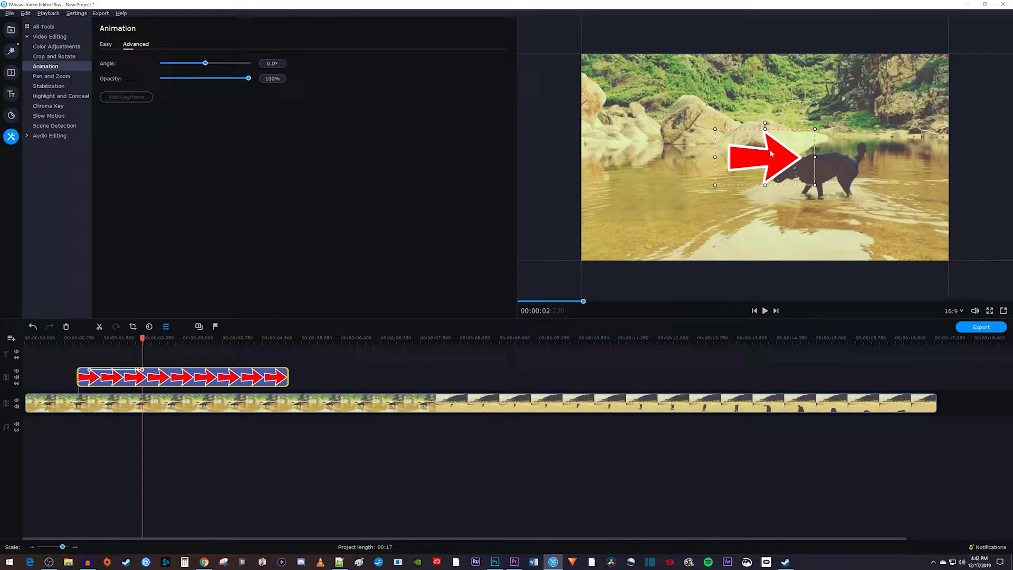
drag(770, 150, 729, 169)
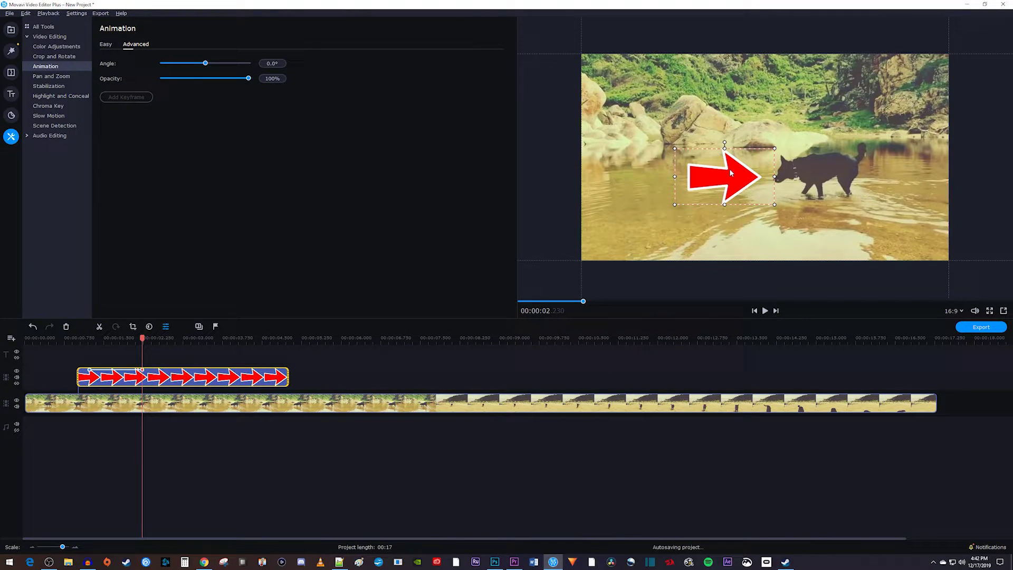
key(space)
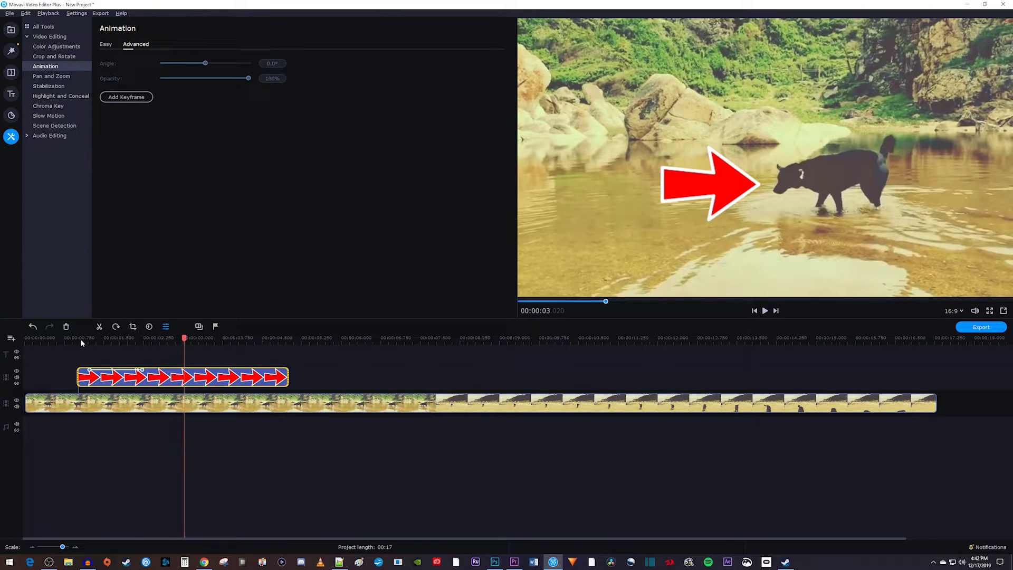
Lengthen the arrow's slide animation, shift it to the start of the clip, and play it back.
mouse_move(141, 370)
mouse_down()
mouse_move(190, 370)
mouse_move(157, 375)
mouse_up()
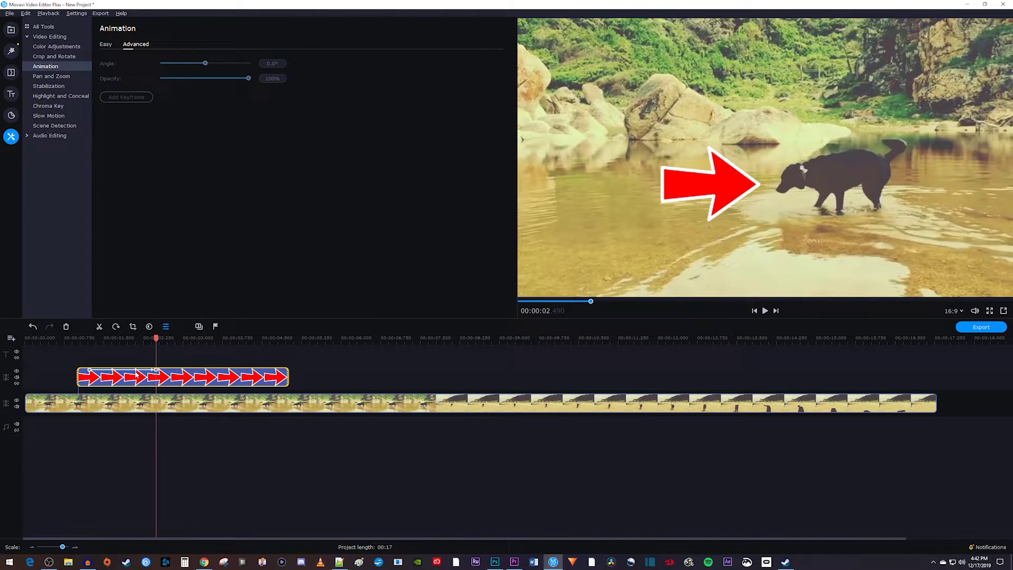
click(132, 370)
click(112, 372)
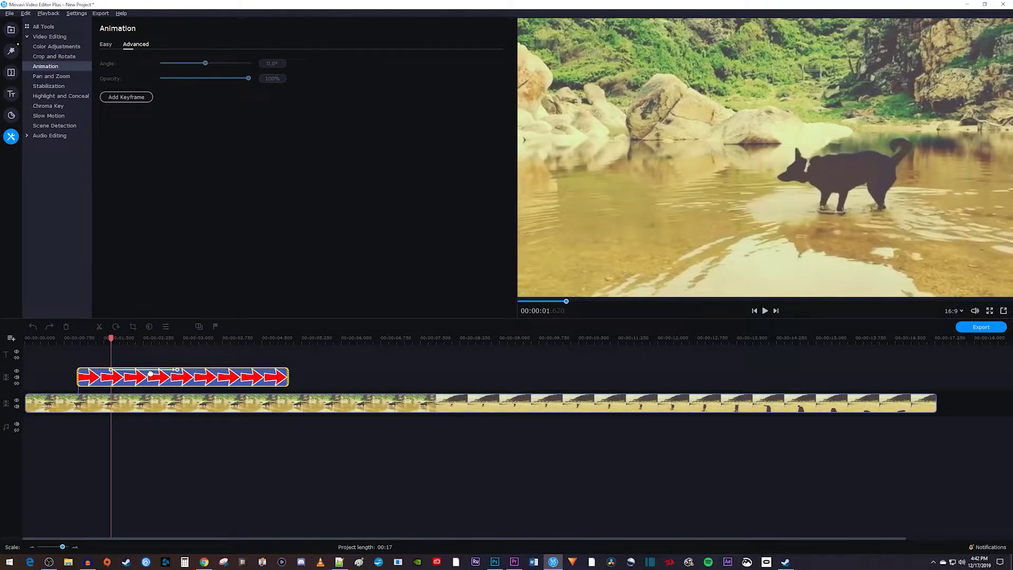
click(116, 376)
key(space)
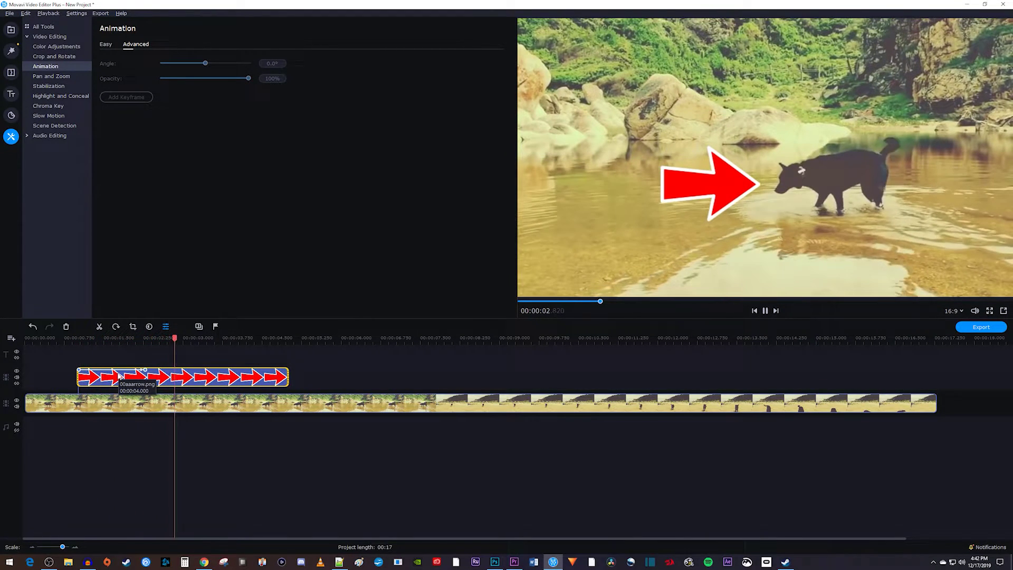
key(space)
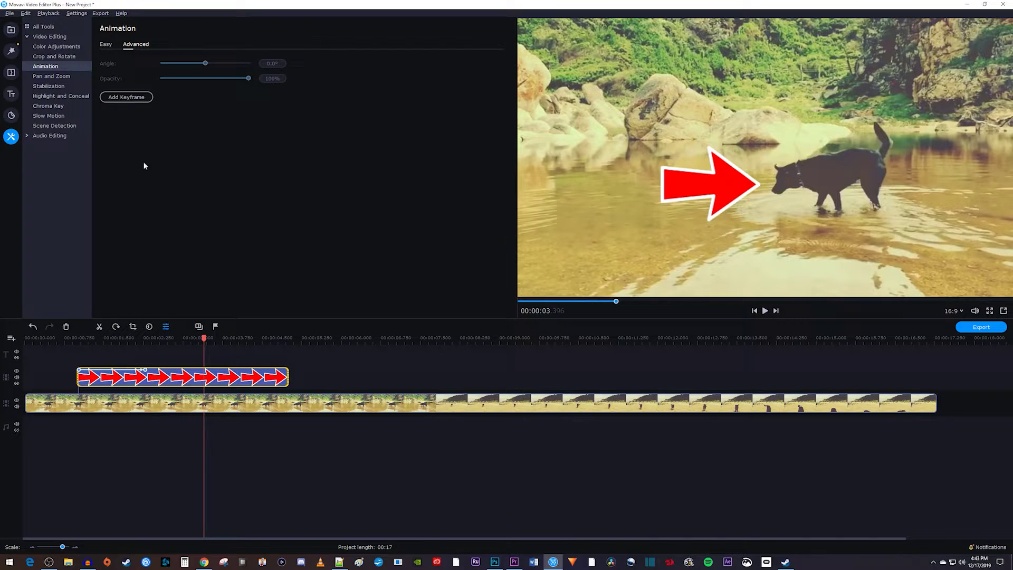
Add the Leftward animation preset to the arrow clip after the slide-in and play back both animations.
click(106, 44)
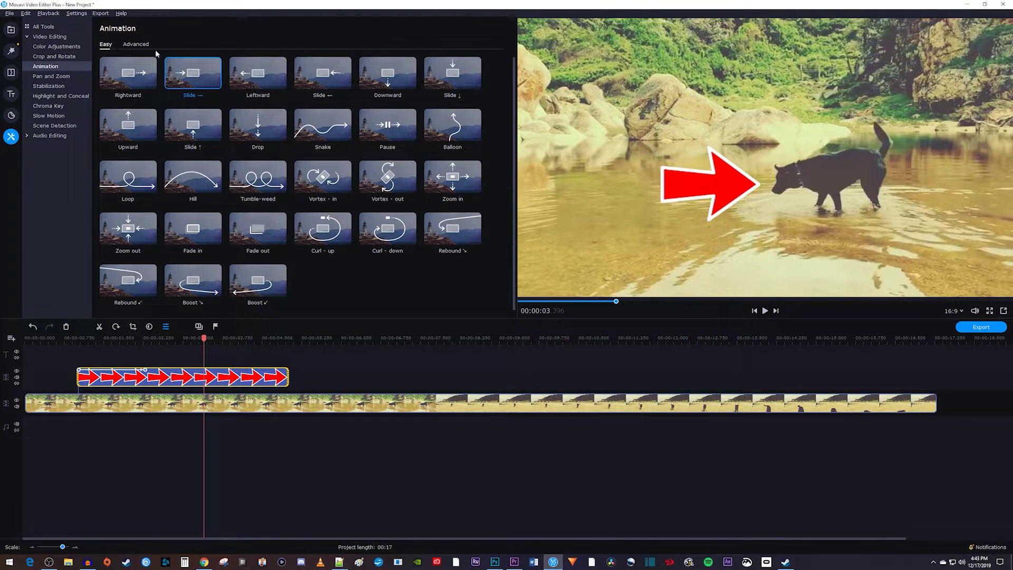
drag(258, 80, 164, 374)
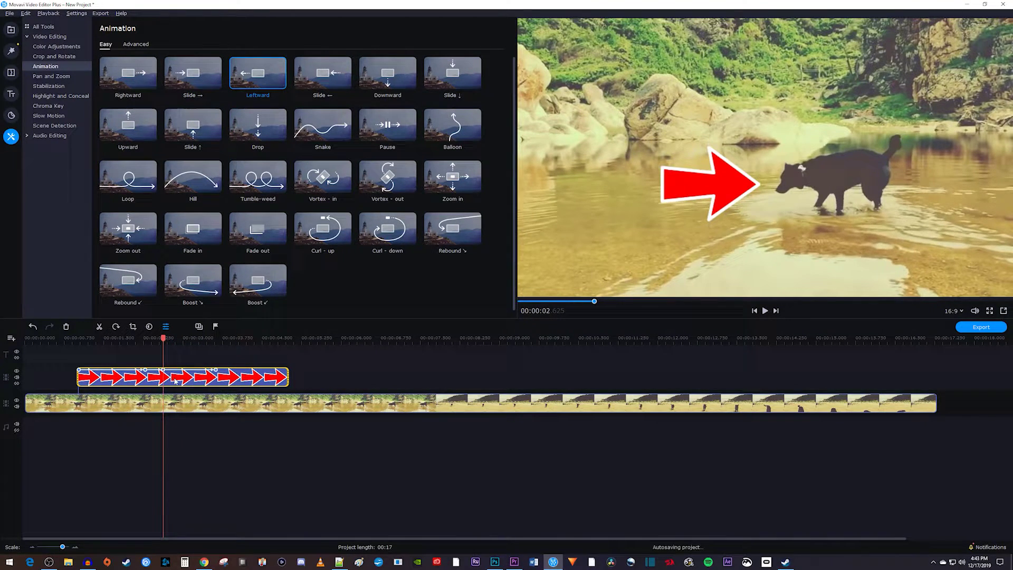
click(77, 339)
key(space)
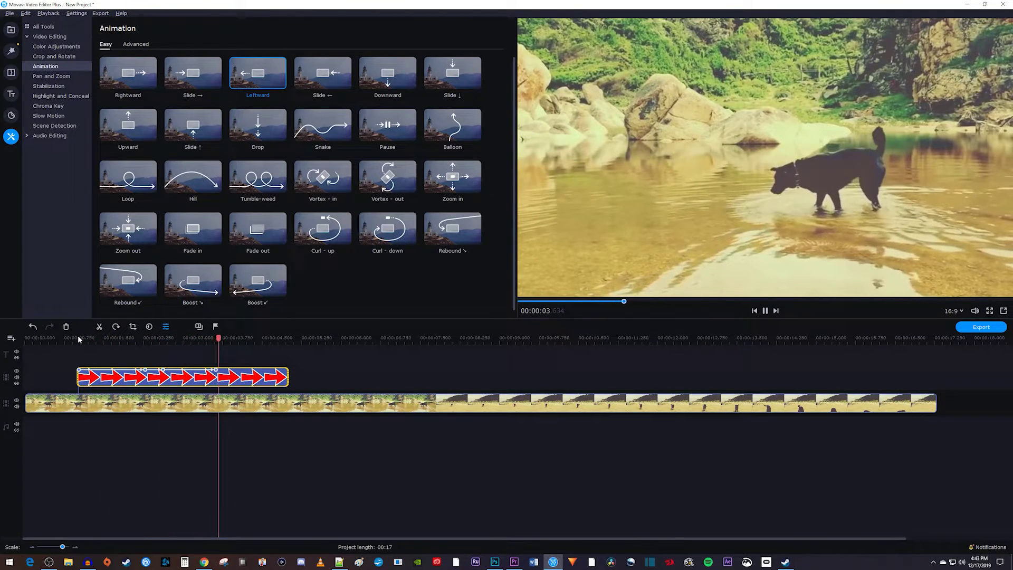
click(77, 339)
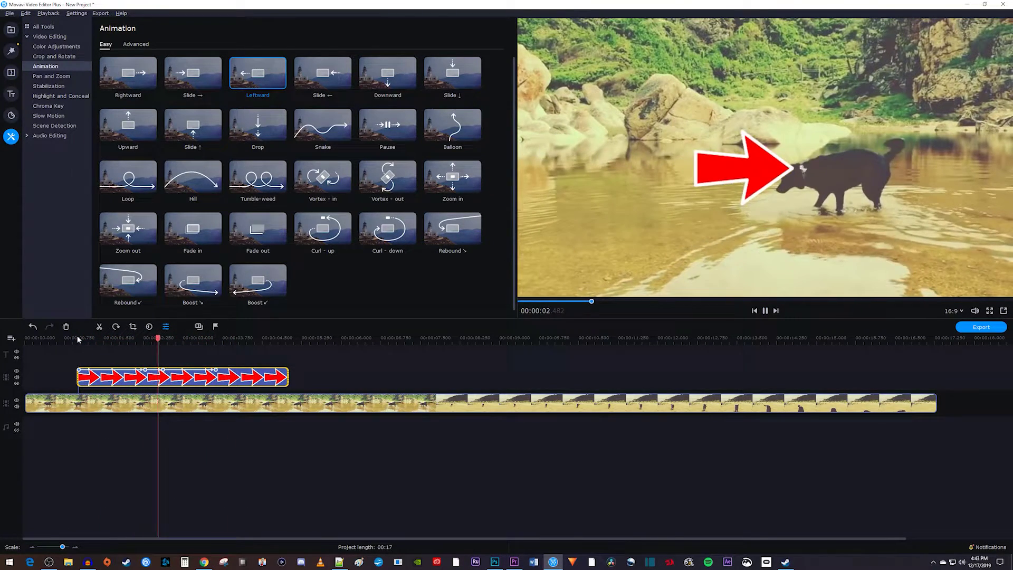
key(space)
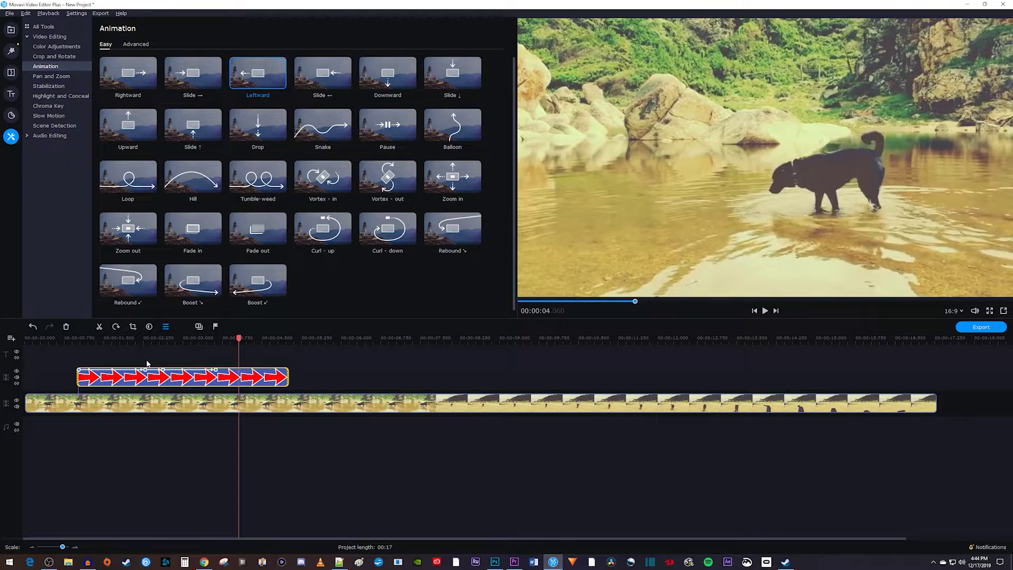
Align the arrow at the Leftward animation's starting keyframe with its slide-in end position, and play back the clip.
click(163, 369)
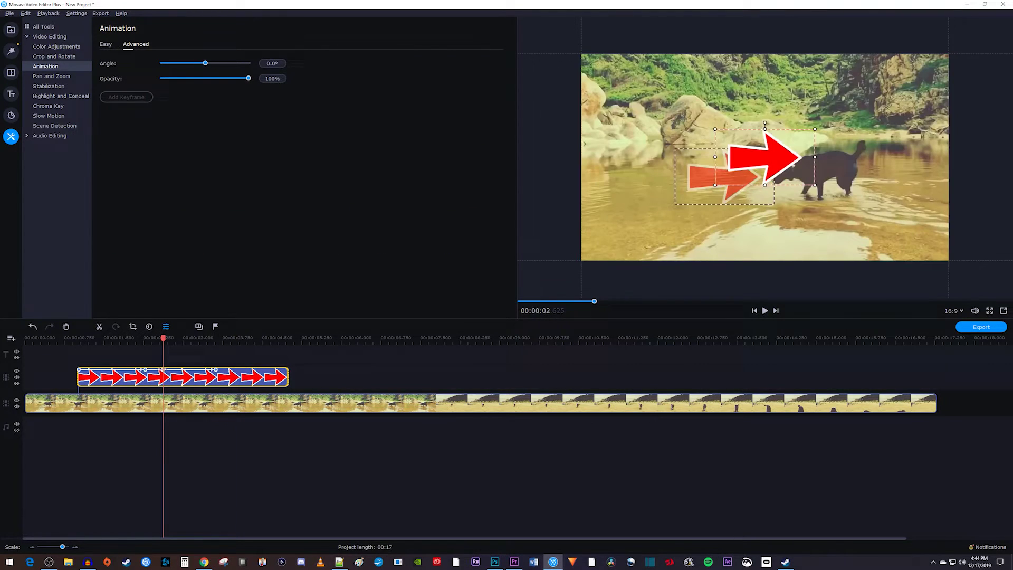
drag(747, 165, 705, 183)
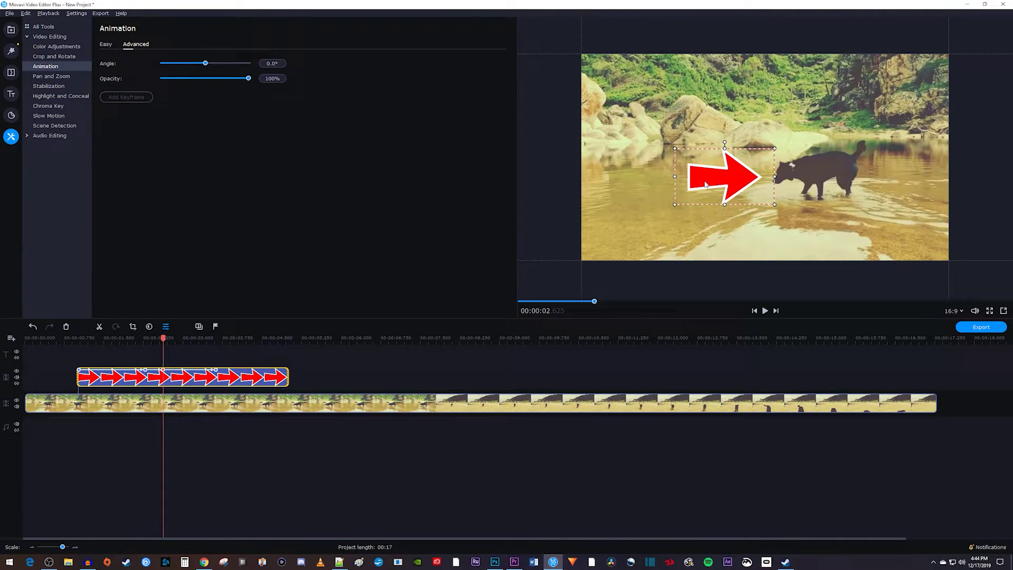
click(83, 337)
key(space)
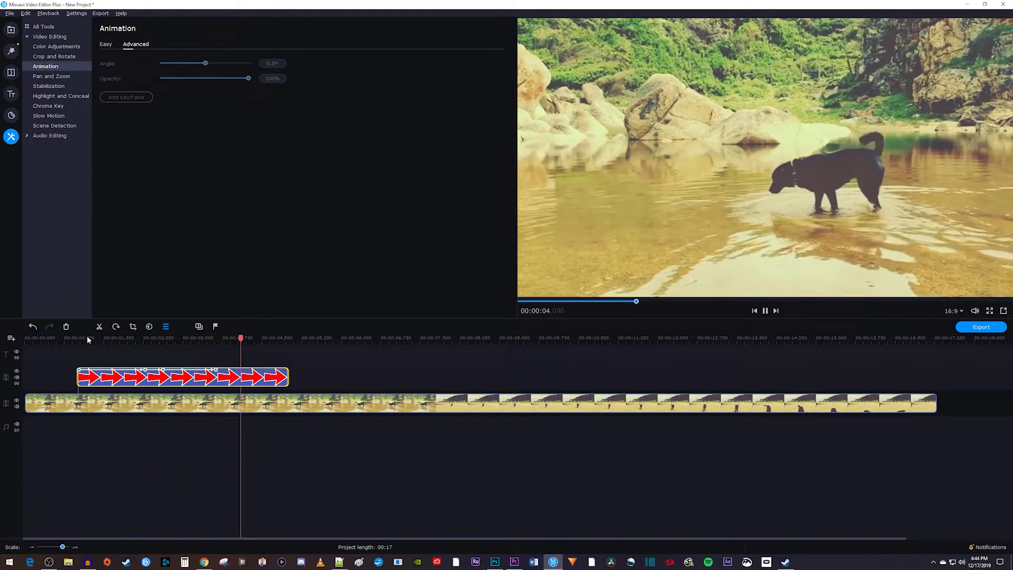
key(space)
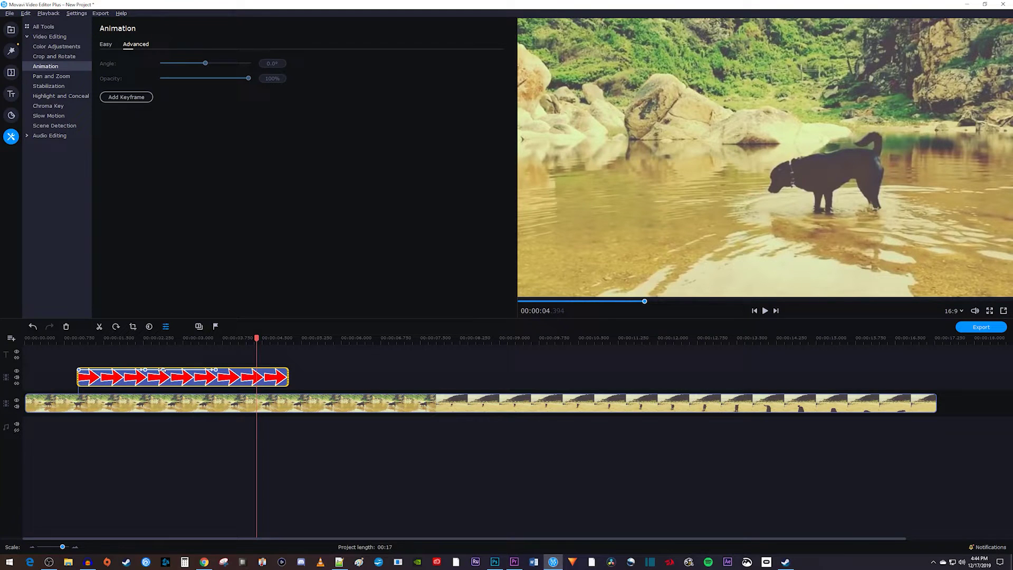
Shorten the Leftward animation by moving its starting keyframe to about 3.05 seconds, and play back the clip.
drag(163, 369, 185, 369)
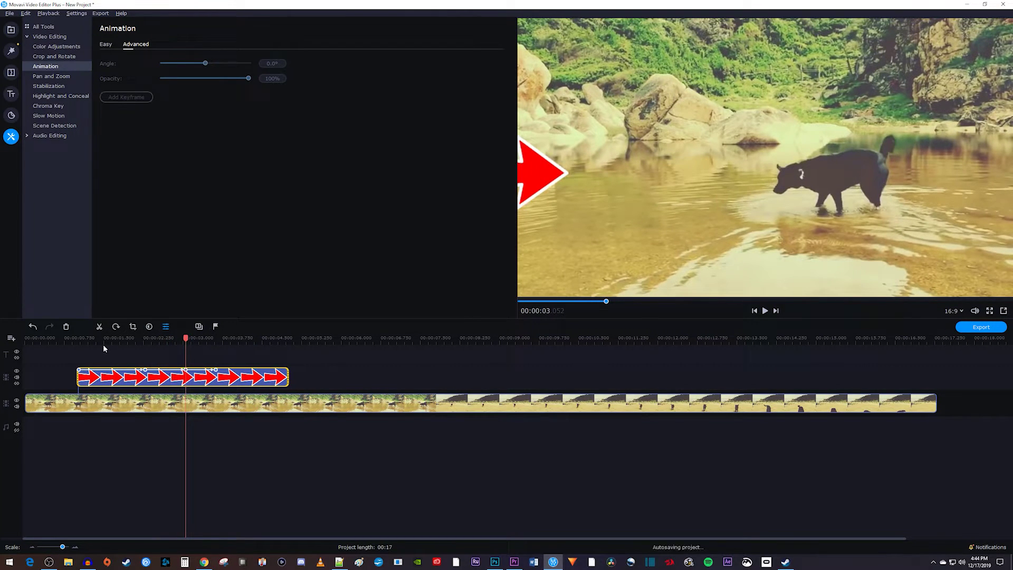
click(72, 335)
key(space)
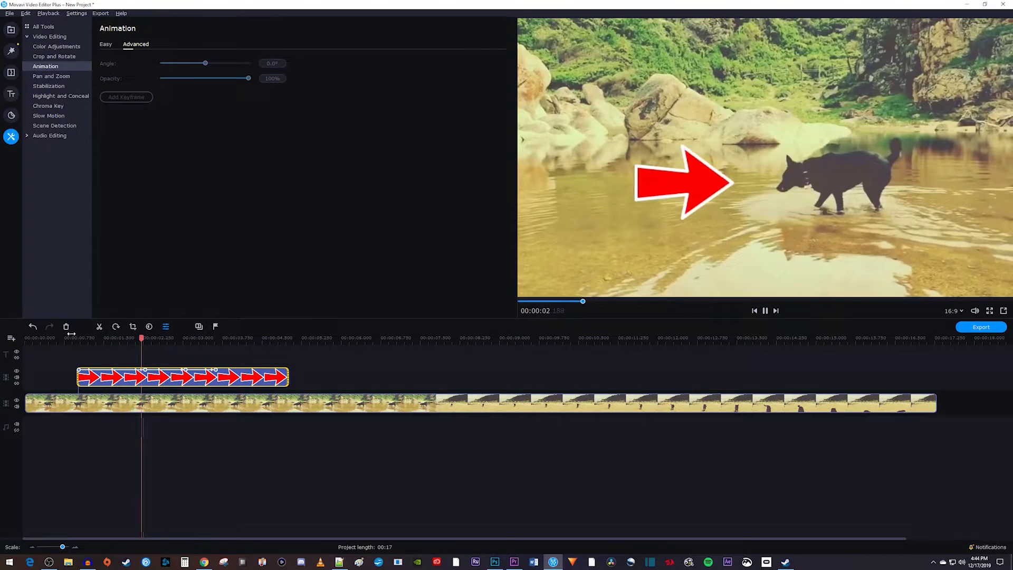
key(space)
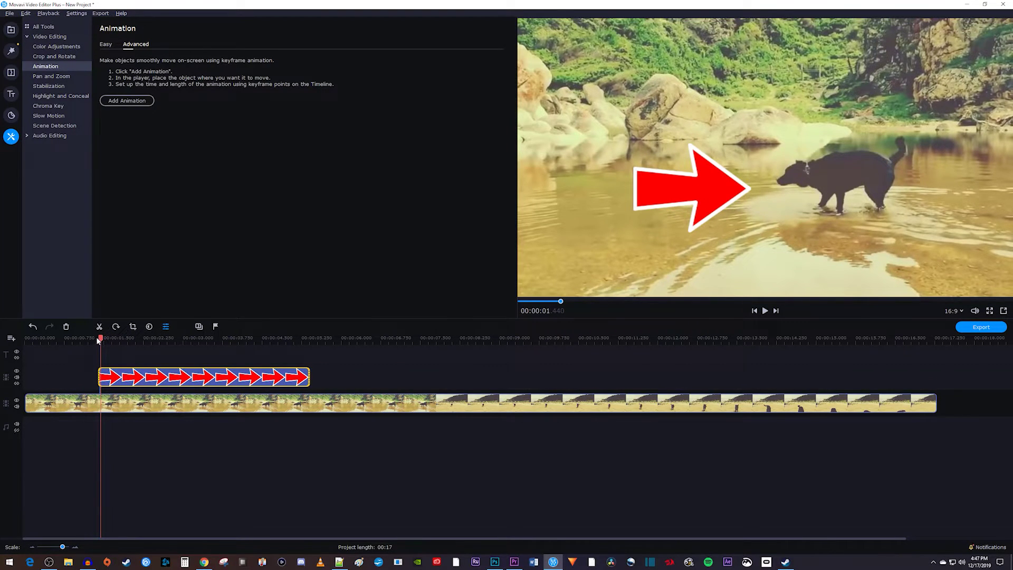
Add a manual keyframe animation to the arrow at about 1.76 seconds, with its starting keyframe placing the arrow beyond the frame's left edge.
drag(100, 338, 118, 337)
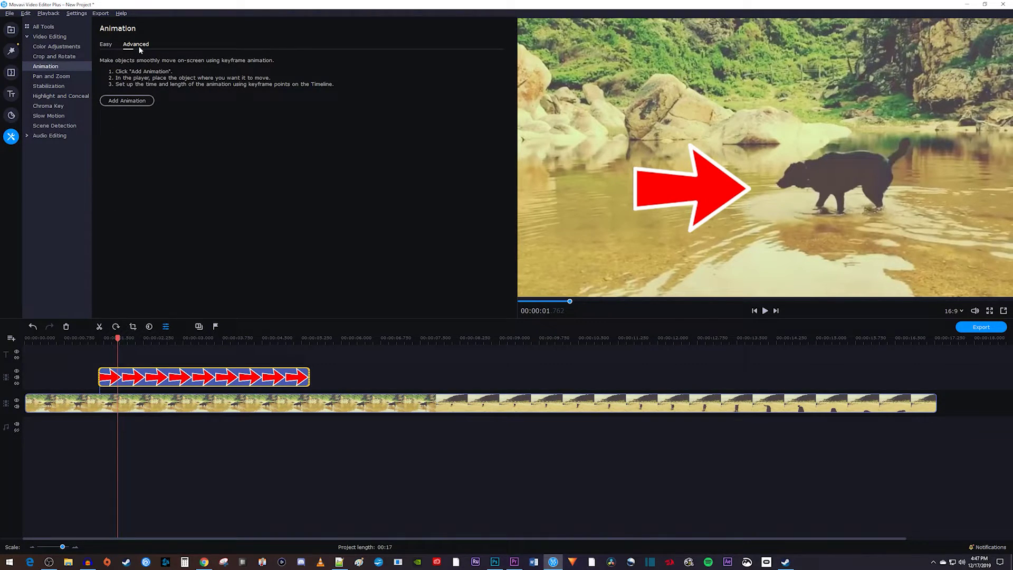
click(129, 103)
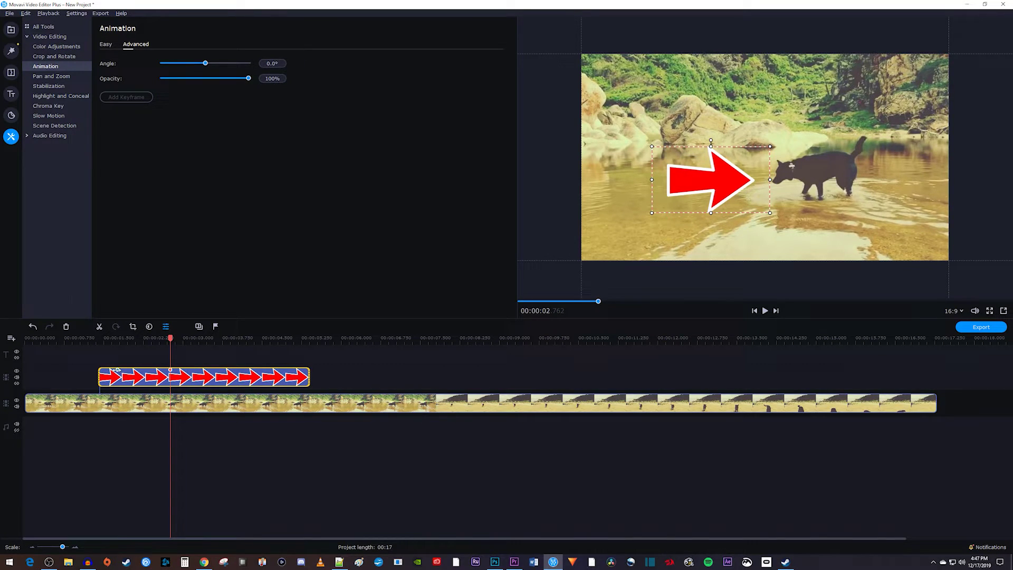
click(117, 370)
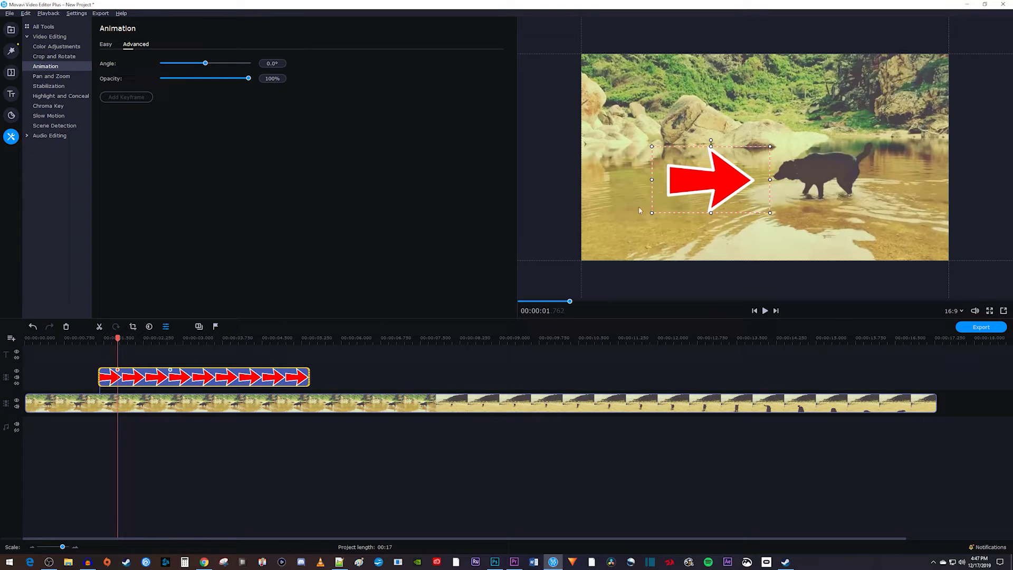
drag(712, 188, 530, 194)
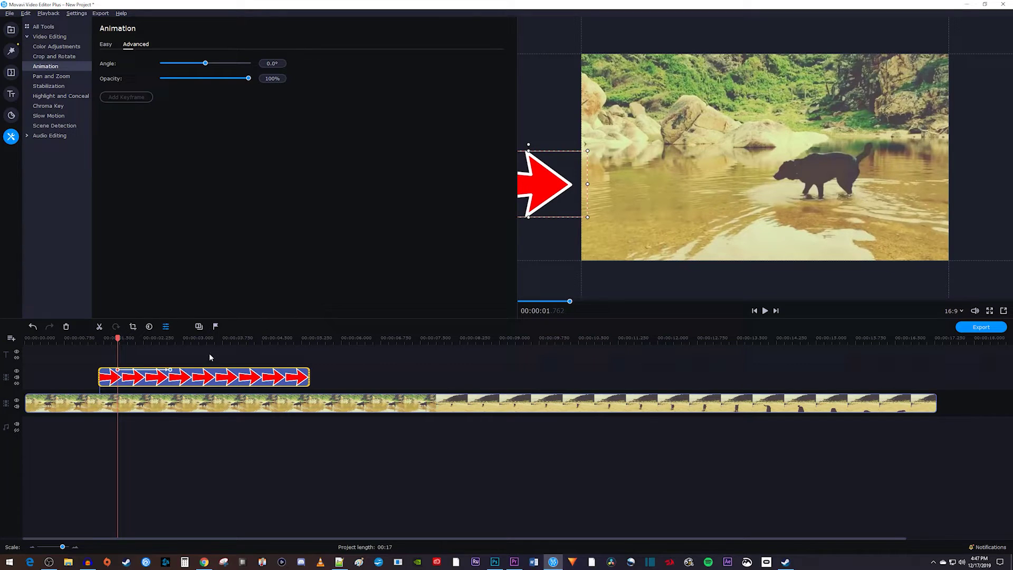
Nudge the arrow slightly right, toward the dog, at the animation's ending keyframe, and play back the clip.
click(170, 370)
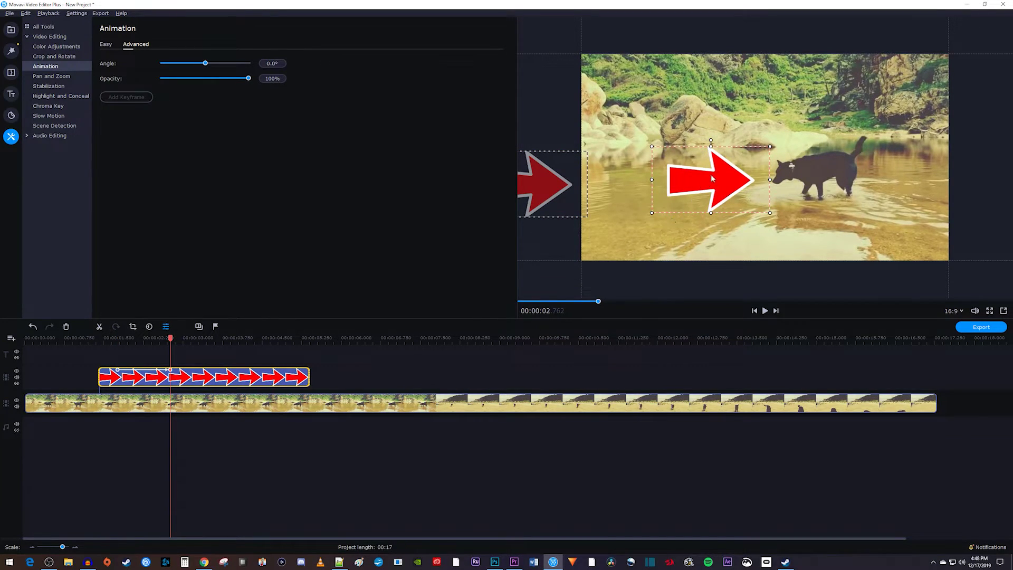
drag(712, 178, 716, 178)
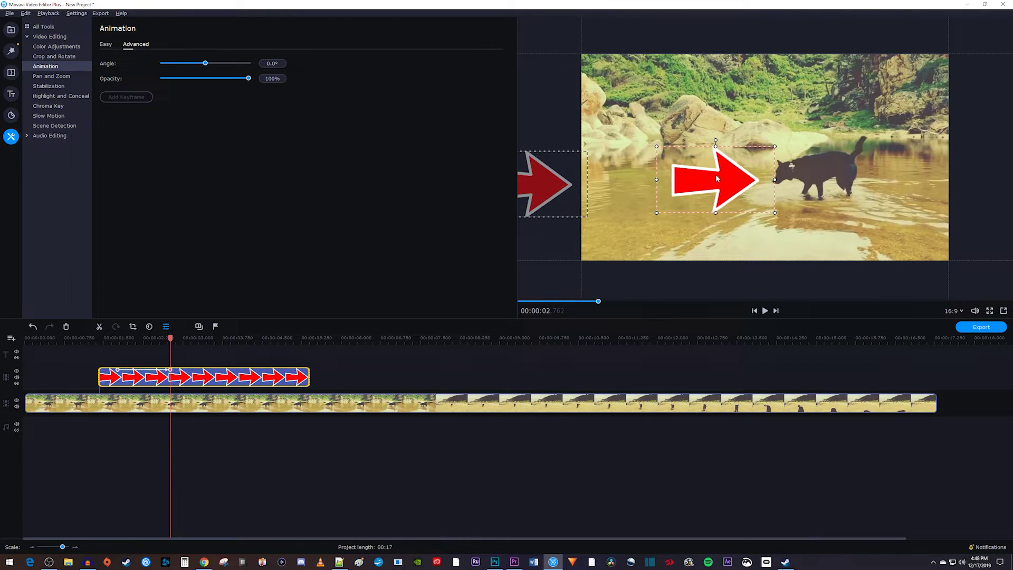
click(103, 340)
key(space)
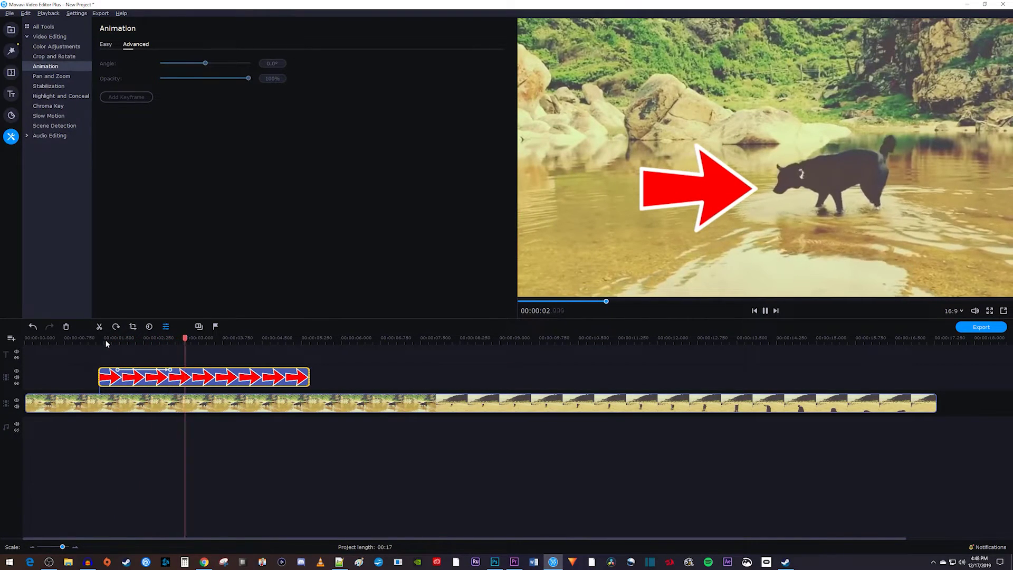
key(space)
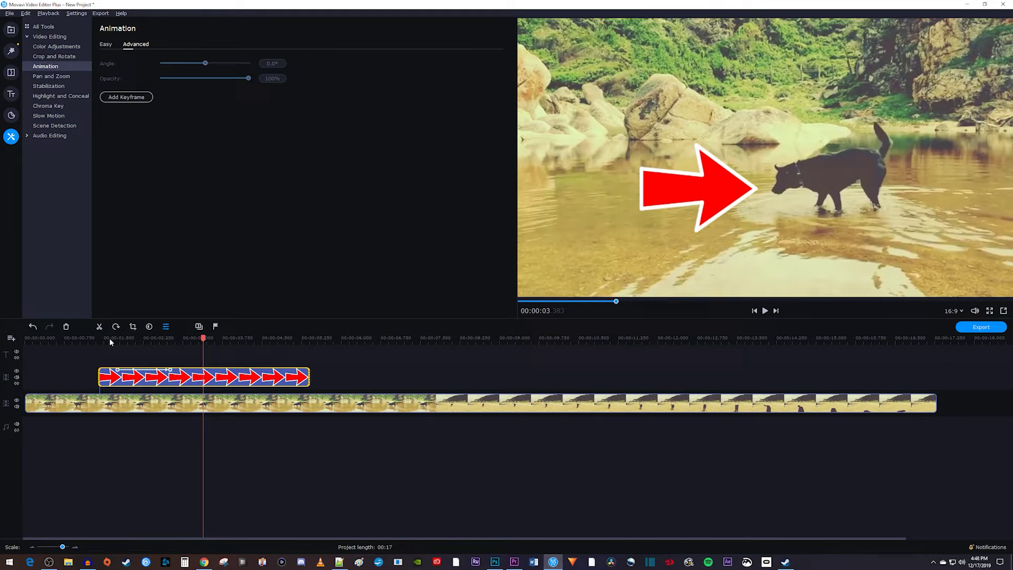
Add a third keyframe at about 3.35 seconds with the arrow in the frame's upper-right corner, and play back the clip.
mouse_move(203, 340)
mouse_down()
mouse_move(190, 340)
mouse_move(202, 340)
mouse_up()
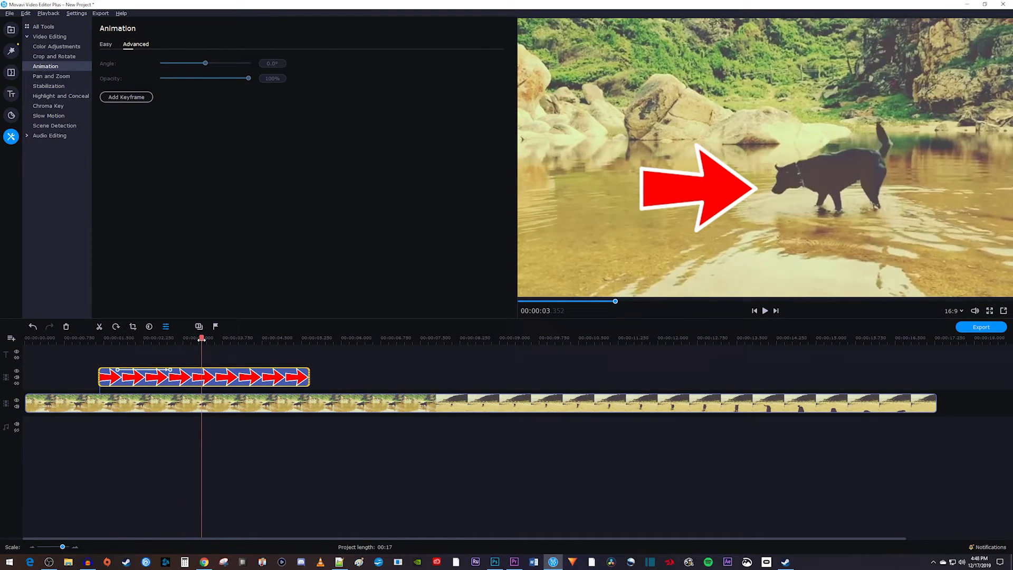
click(148, 99)
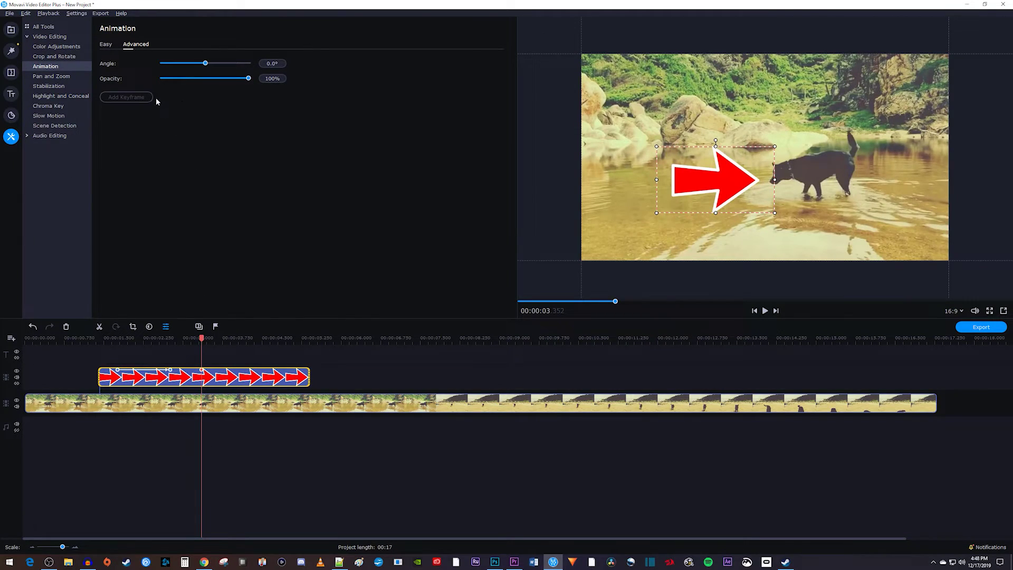
drag(726, 191, 875, 106)
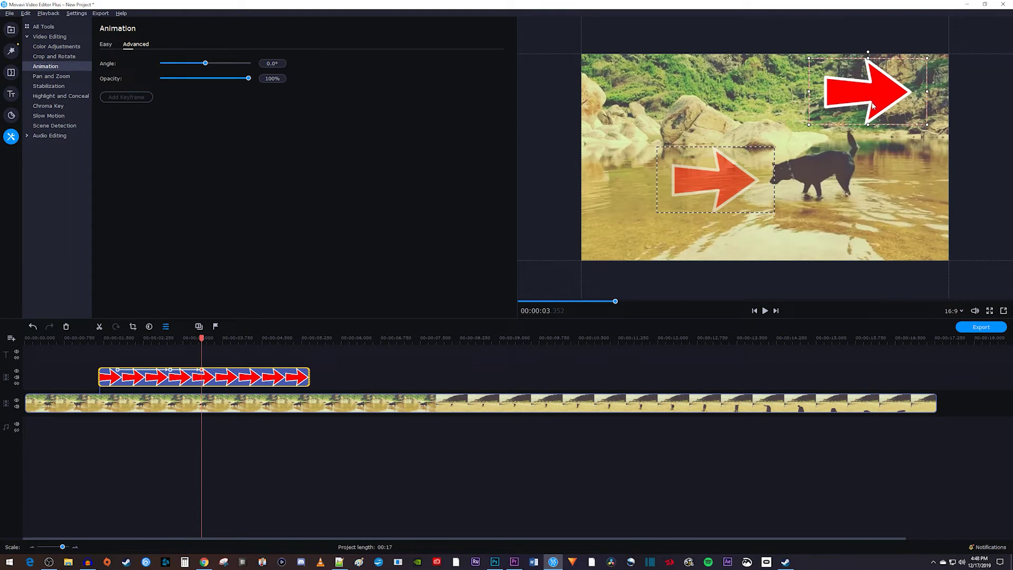
click(88, 341)
key(space)
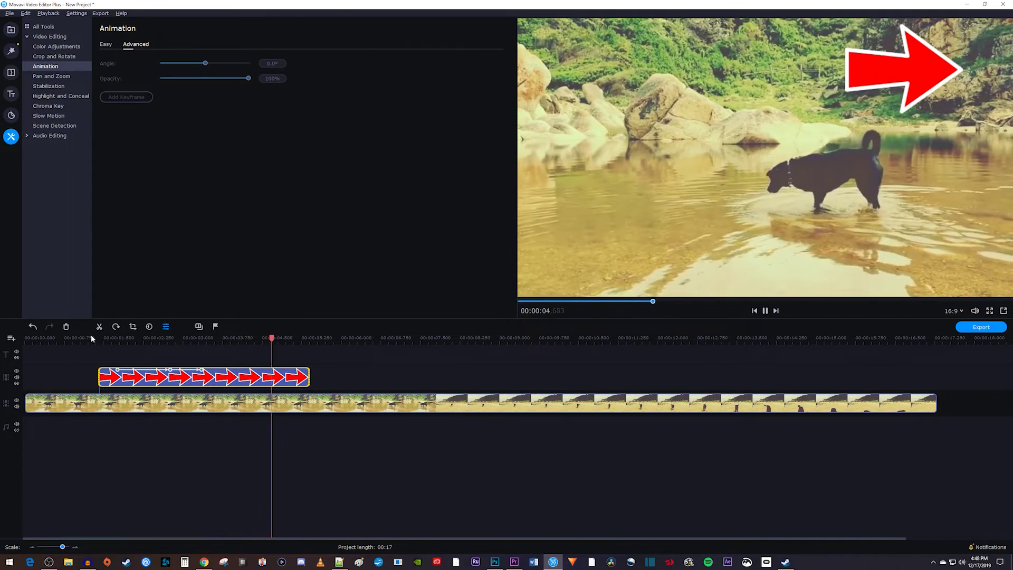
key(space)
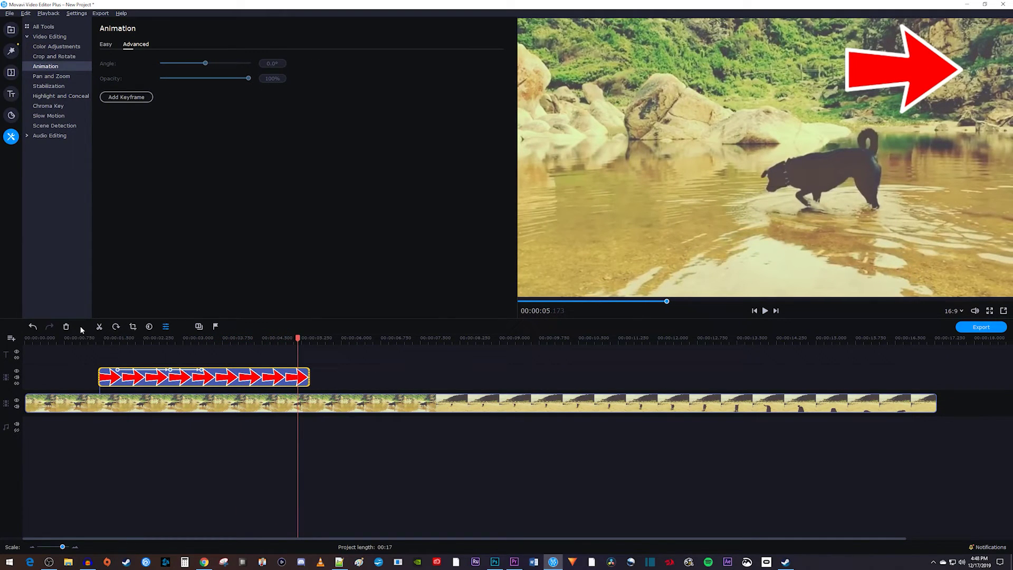